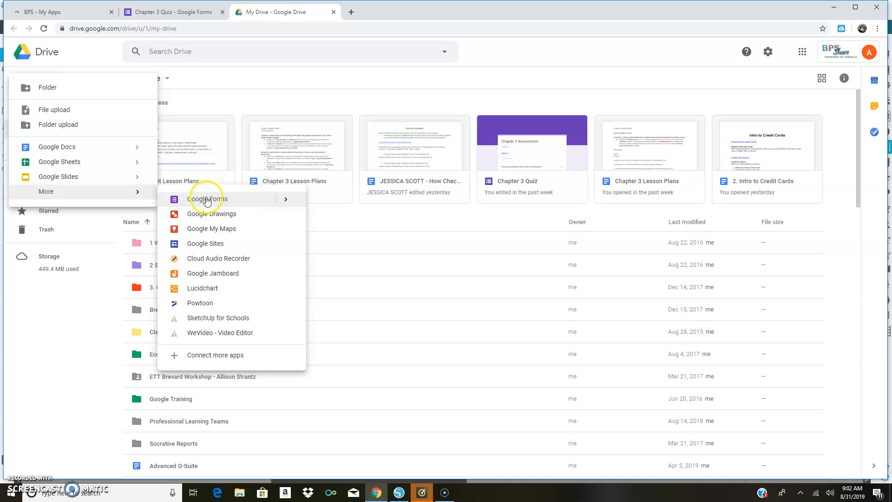
Create a blank Google Form and make it a quiz that does not show respondents the correct answers.
{"action": "left_click", "coordinate": [207, 199]}
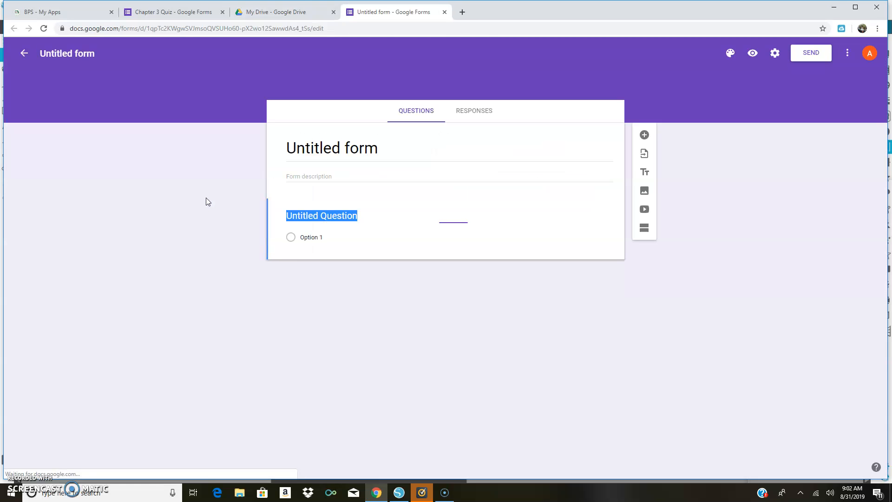
{"action": "left_click", "coordinate": [182, 292]}
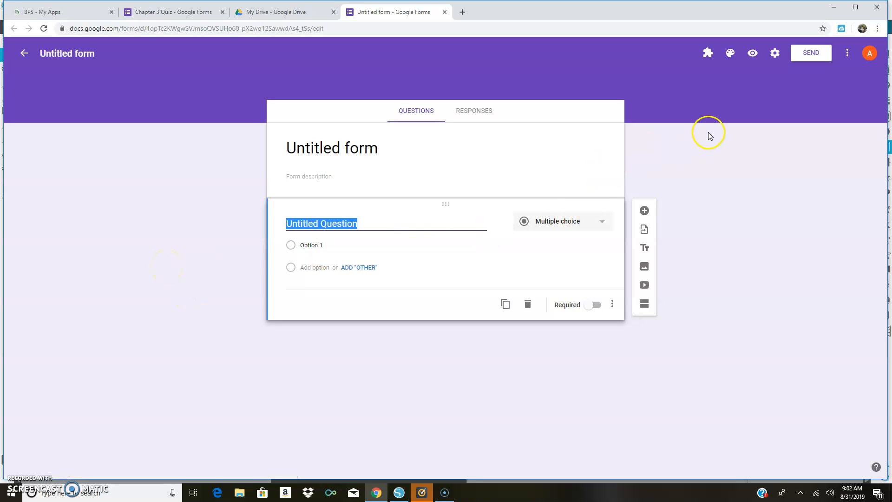
{"action": "left_click", "coordinate": [775, 59]}
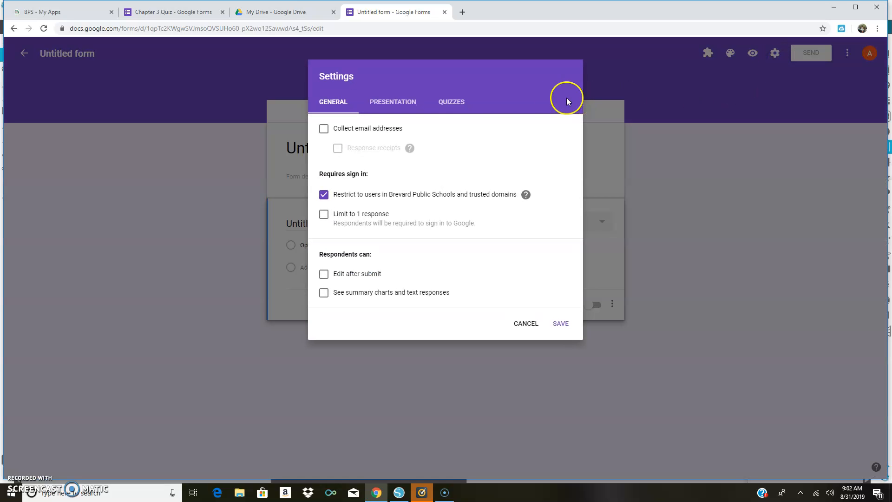
{"action": "left_click", "coordinate": [451, 104]}
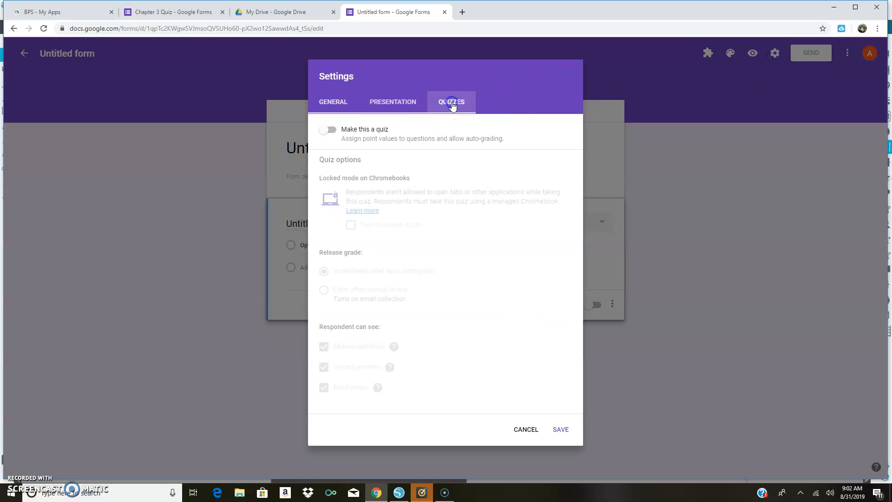
{"action": "left_click", "coordinate": [332, 132]}
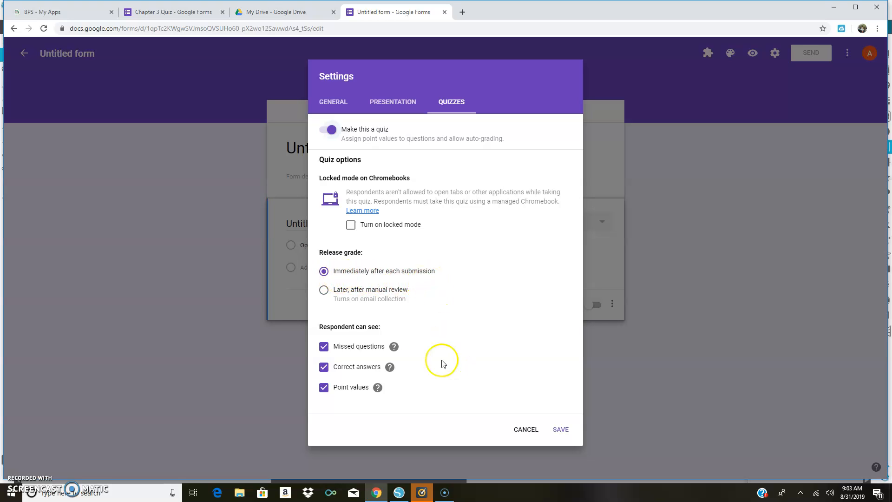
{"action": "left_click", "coordinate": [324, 370]}
{"action": "left_click", "coordinate": [561, 431]}
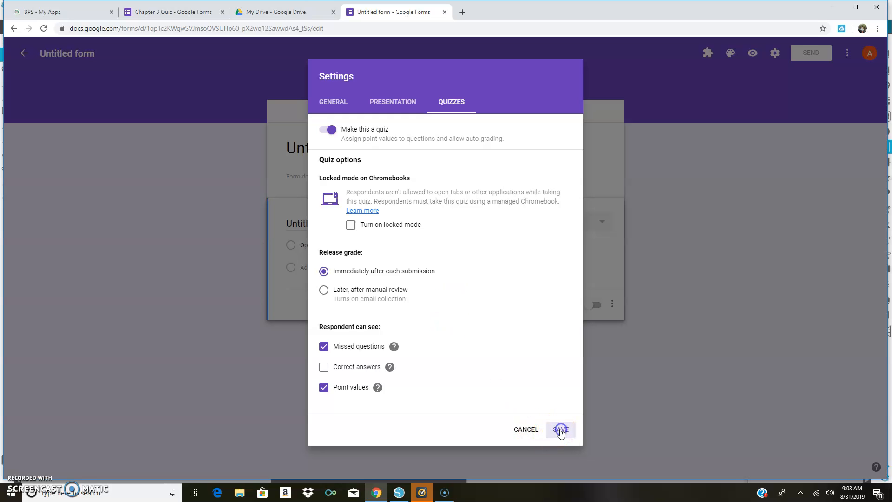
Title the form "JIT Lesson".
{"action": "left_click", "coordinate": [349, 149]}
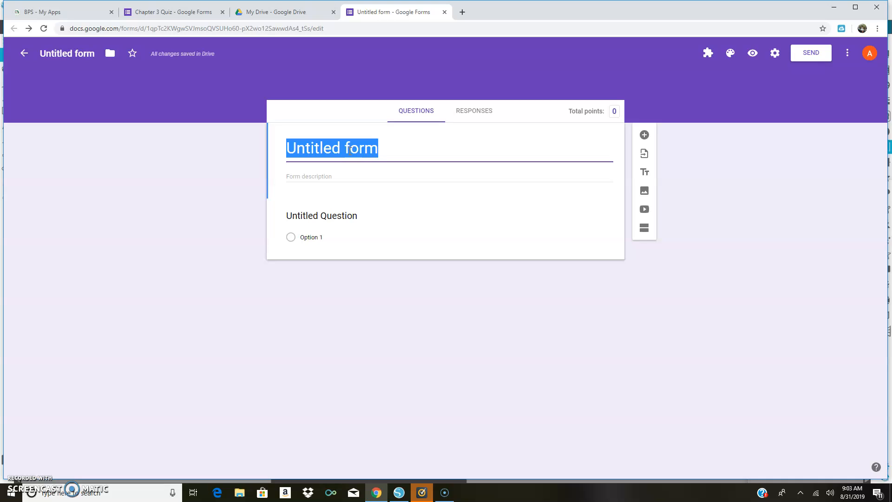
{"action": "type", "text": "JIT "}
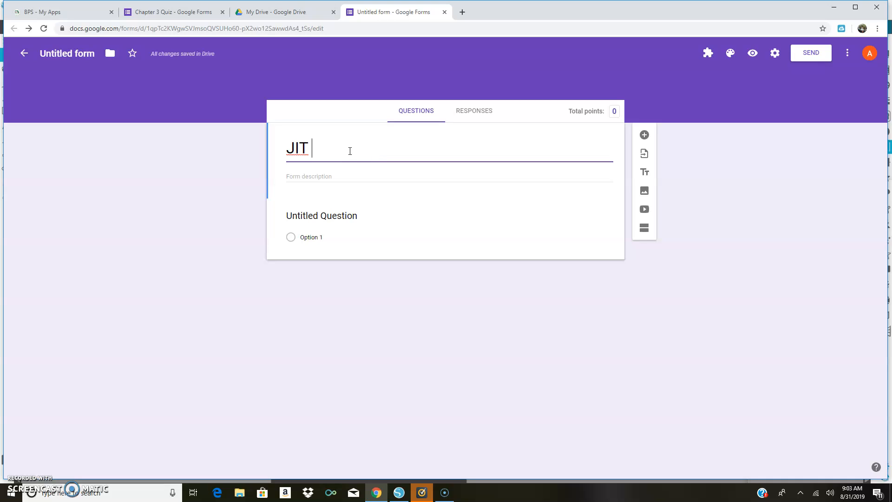
{"action": "type", "text": "LEss"}
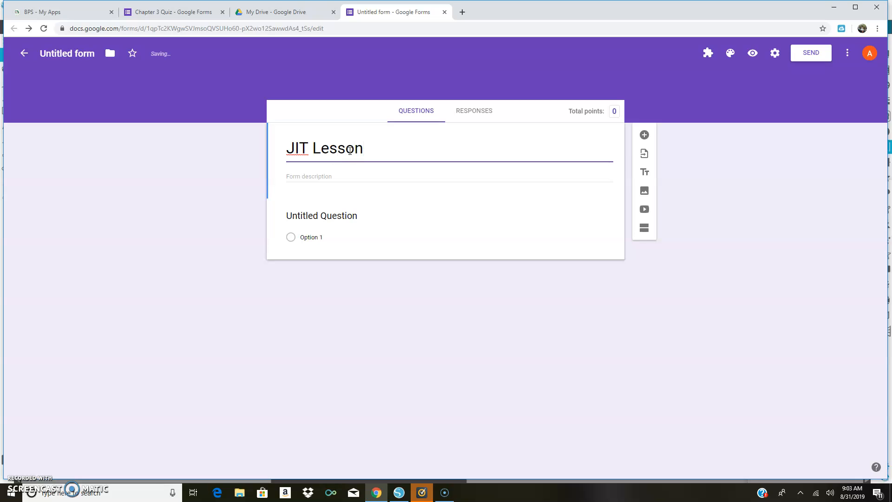
{"action": "left_click", "coordinate": [315, 214]}
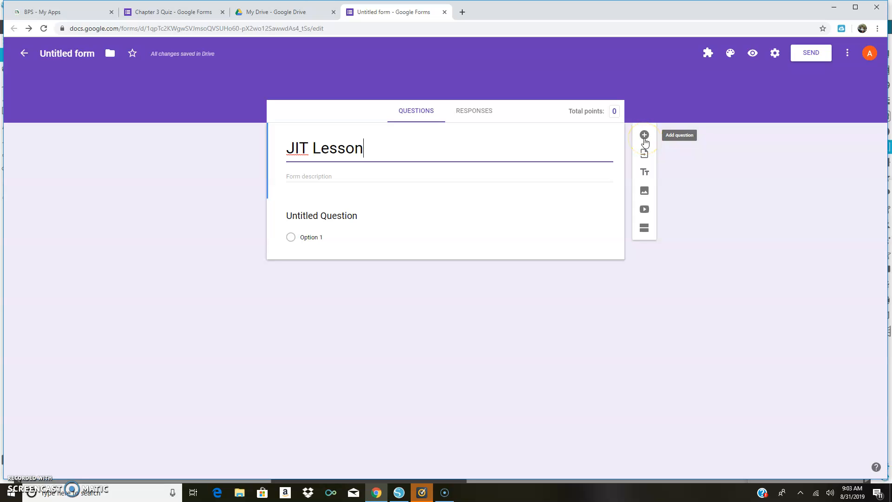
Add a required short-answer question labelled "Name" below the form title.
{"action": "left_click", "coordinate": [645, 137]}
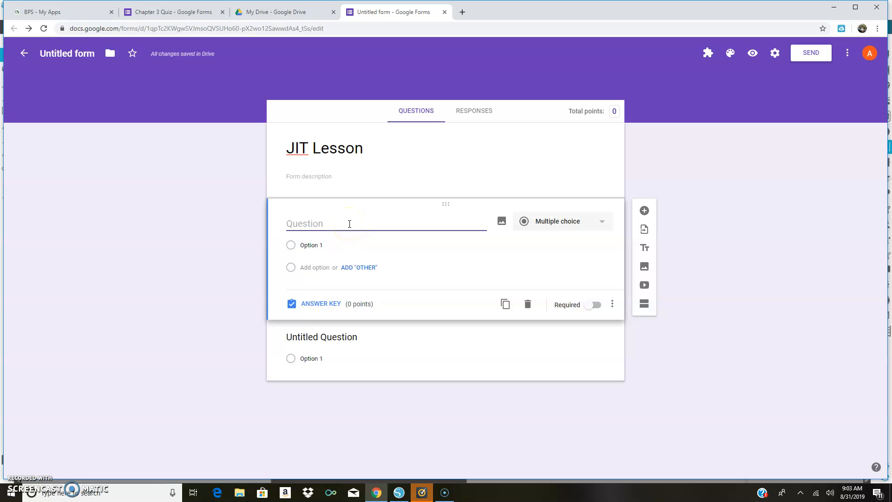
{"action": "type", "text": "Name"}
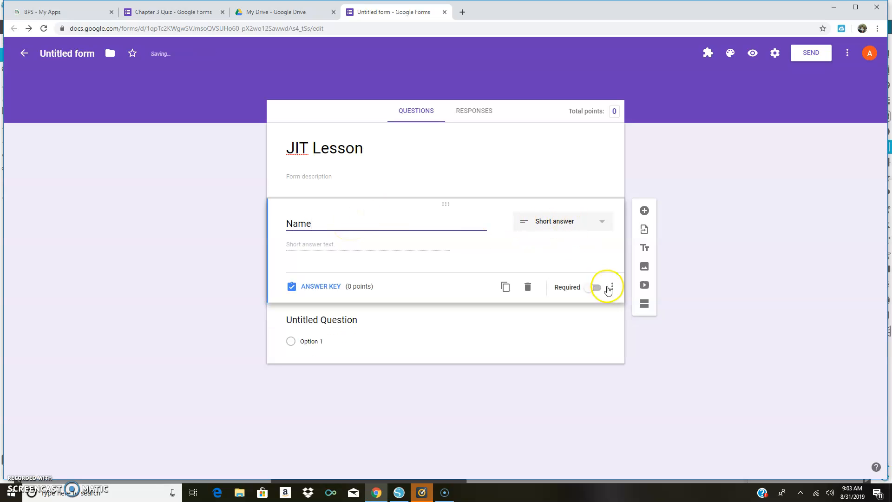
{"action": "left_click", "coordinate": [597, 288]}
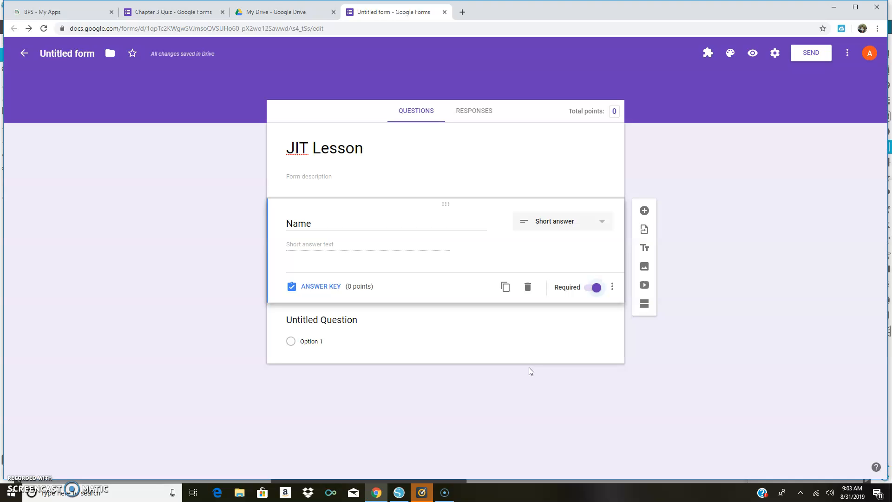
Add a multiple-choice question after Name asking "What is the best day of the week?".
{"action": "left_click", "coordinate": [646, 212]}
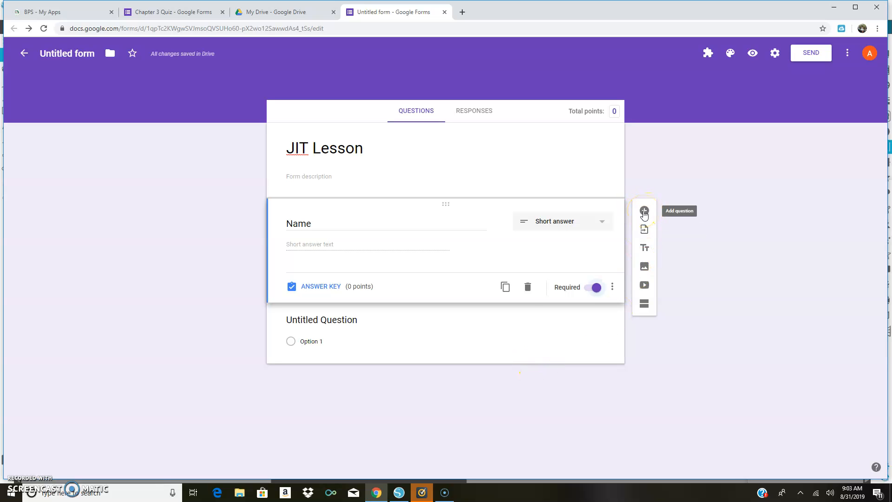
{"action": "left_click", "coordinate": [644, 212]}
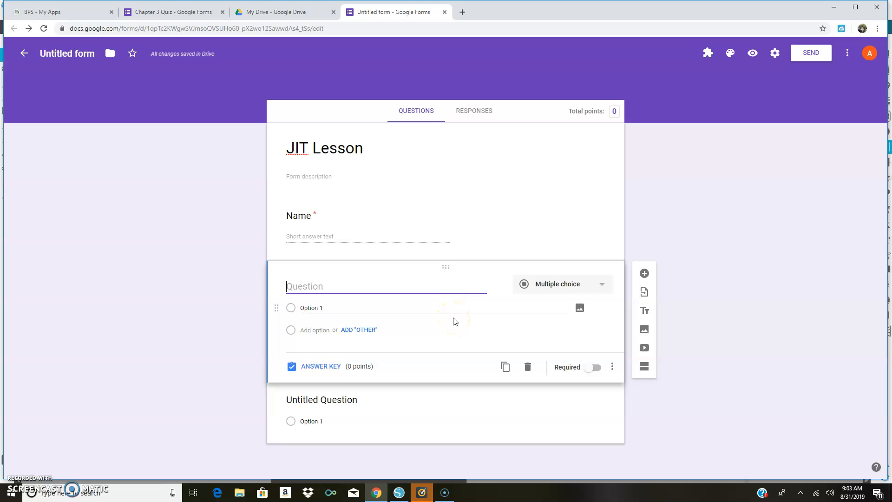
{"action": "type", "text": "Wh"}
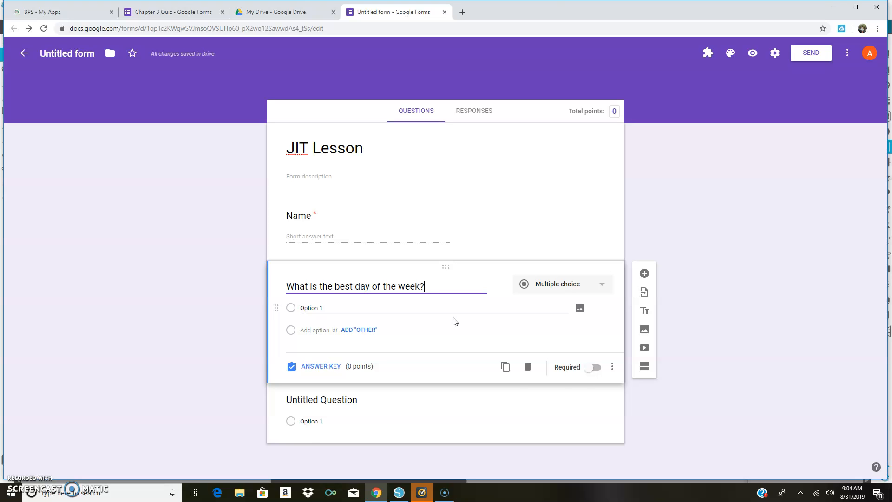
{"action": "left_click", "coordinate": [581, 289]}
{"action": "left_click", "coordinate": [581, 288]}
{"action": "left_click", "coordinate": [577, 276]}
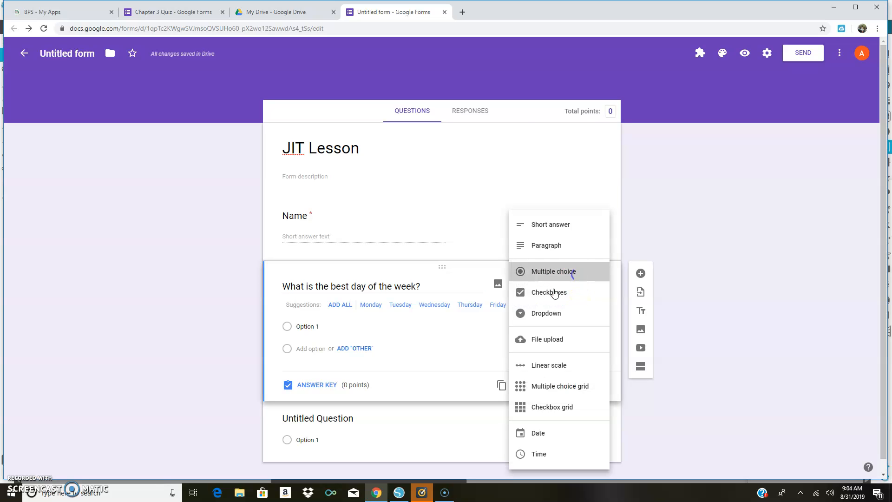
Give the best-day question the suggested options Monday, Friday, Saturday and Sunday, and make it required.
{"action": "left_click", "coordinate": [371, 306]}
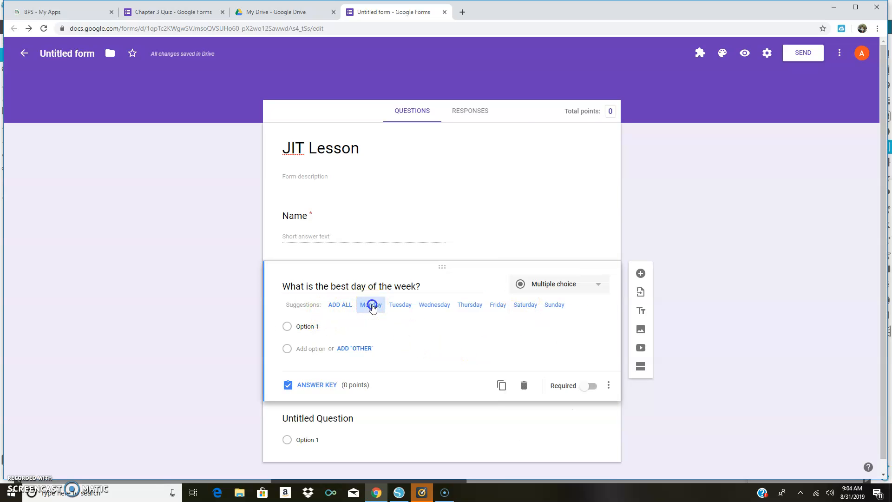
{"action": "left_click", "coordinate": [470, 305]}
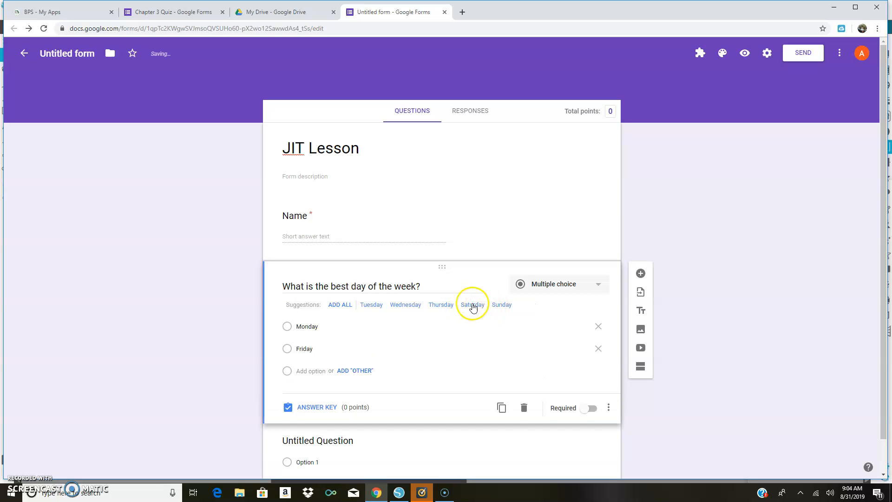
{"action": "left_click", "coordinate": [472, 306]}
{"action": "left_click", "coordinate": [474, 308]}
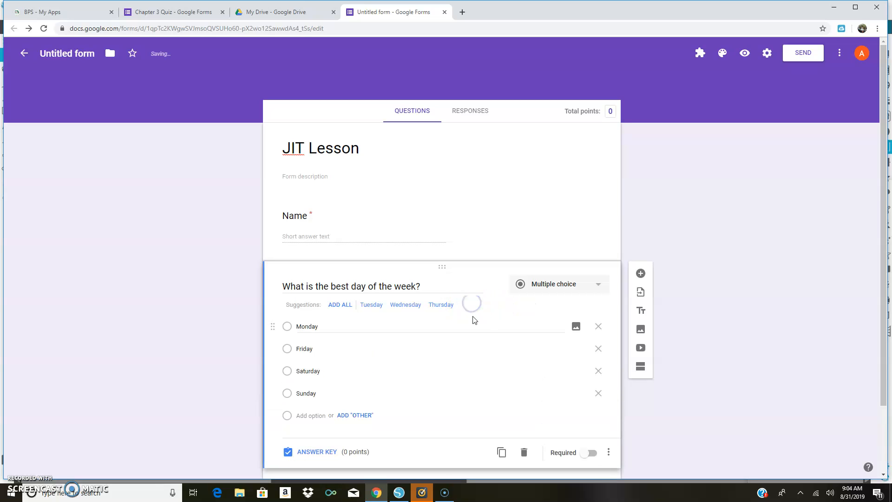
{"action": "left_click", "coordinate": [592, 454]}
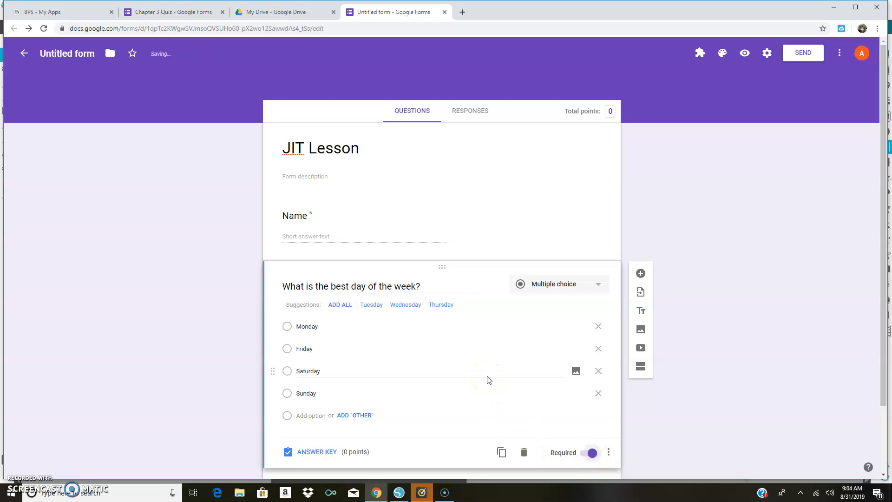
Set Sunday as the correct answer to the best-day question, worth 1 point.
{"action": "left_click", "coordinate": [313, 453]}
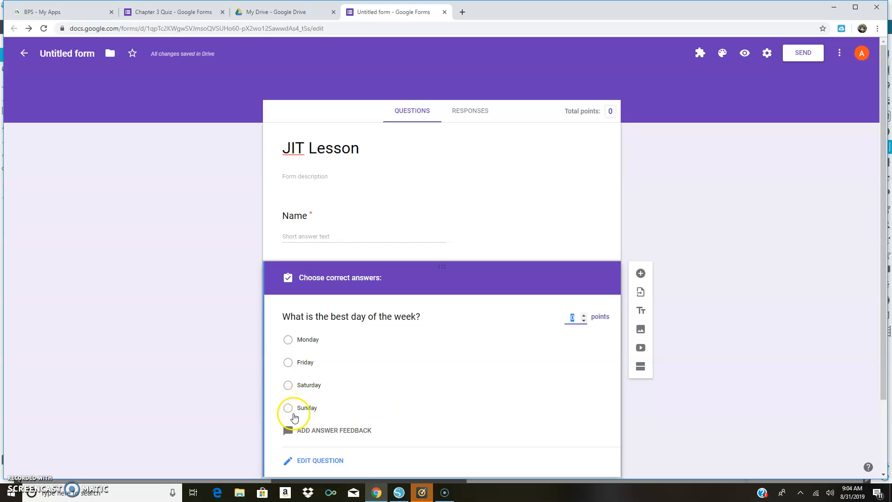
{"action": "left_click", "coordinate": [289, 408]}
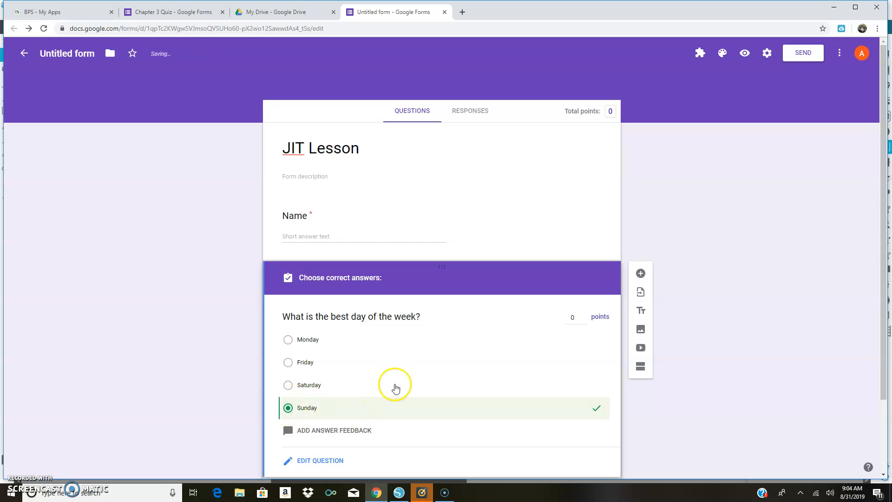
{"action": "left_click", "coordinate": [574, 319]}
{"action": "left_click_drag", "start_coordinate": [575, 319], "coordinate": [571, 319]}
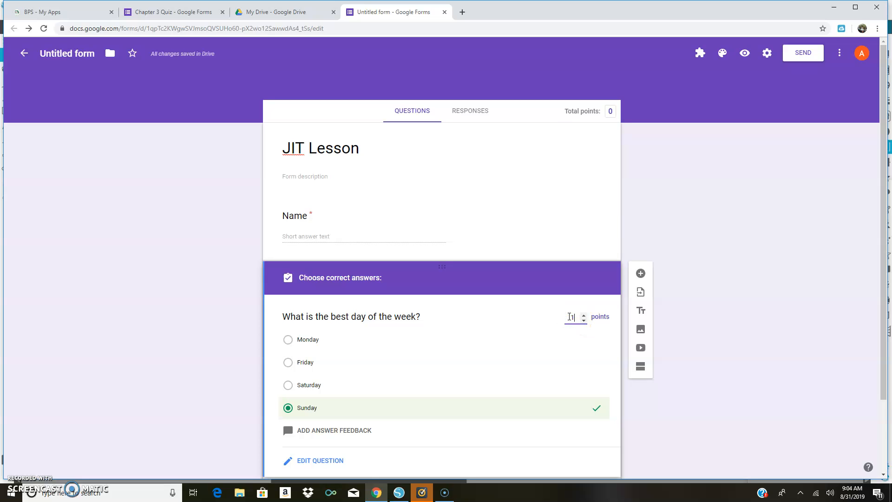
Add another multiple-choice question after it reading "Sunday Brunch is fantastic".
{"action": "scroll", "coordinate": [539, 318], "scroll_direction": "down", "scroll_amount": 2}
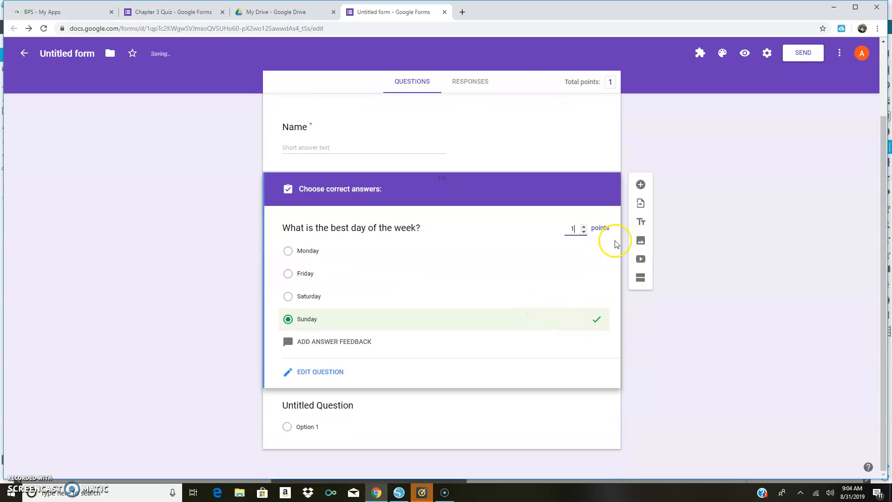
{"action": "left_click", "coordinate": [641, 184]}
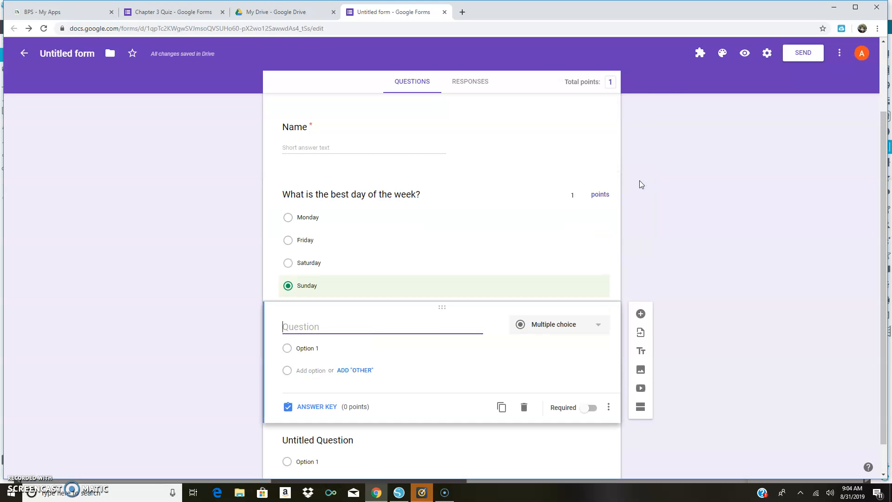
{"action": "type", "text": "Sunday Brunch is fantastic"}
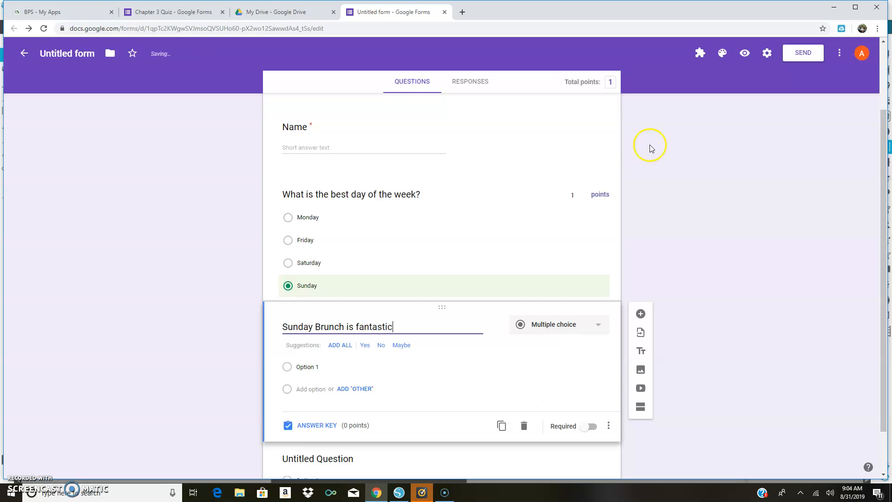
{"action": "left_click", "coordinate": [598, 325]}
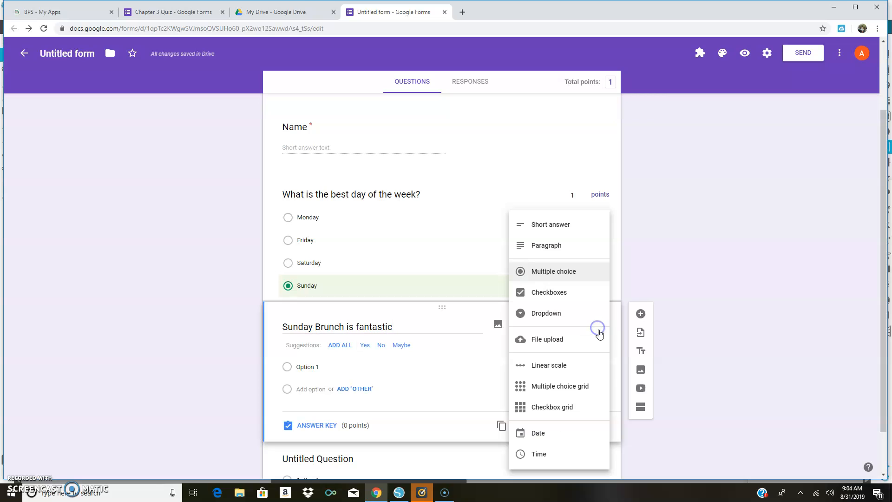
{"action": "left_click", "coordinate": [582, 273]}
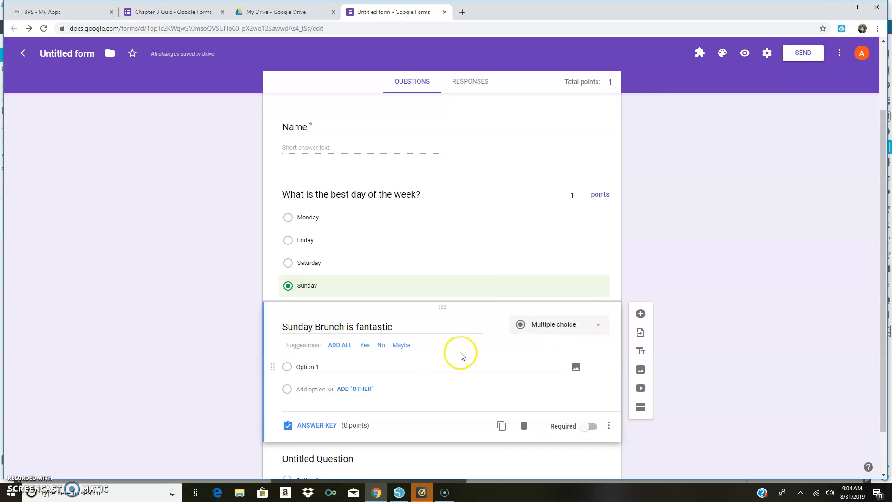
Give the Sunday Brunch question the suggested answer options Yes and No.
{"action": "left_click", "coordinate": [575, 330]}
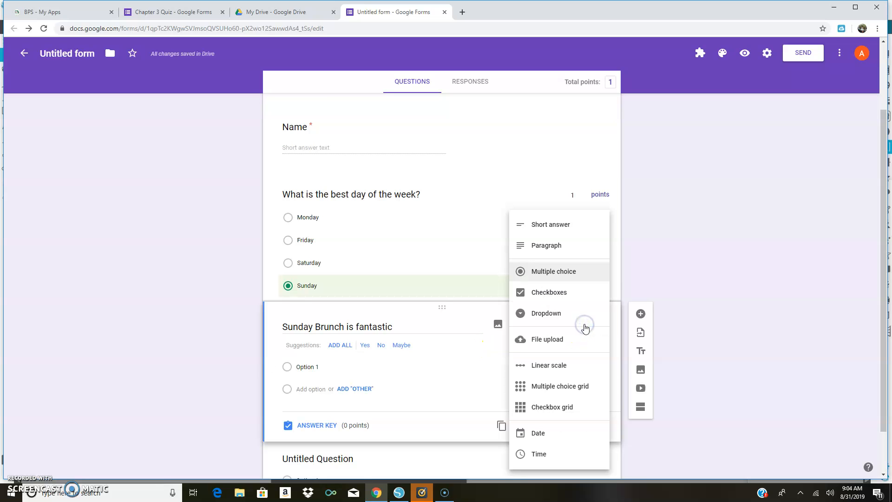
{"action": "left_click", "coordinate": [365, 349]}
{"action": "left_click", "coordinate": [365, 348]}
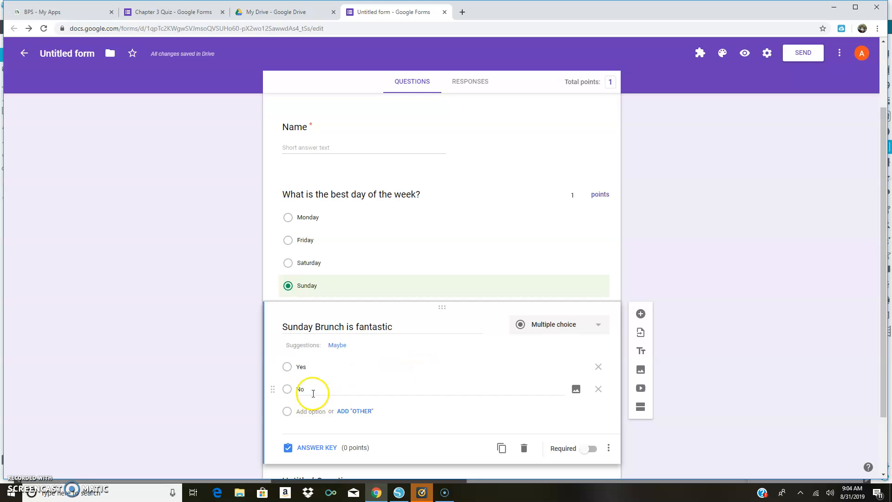
{"action": "left_click", "coordinate": [297, 367]}
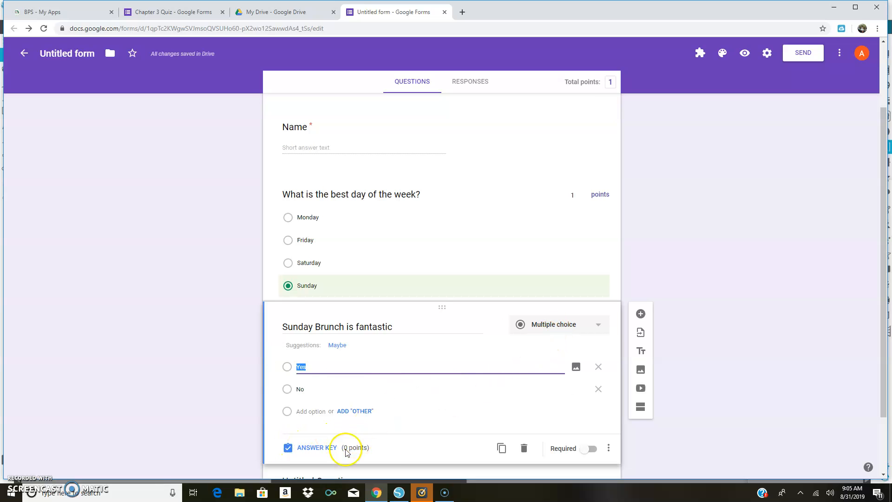
Mark Yes as the correct answer to the Sunday Brunch question and make it worth 1 point.
{"action": "left_click", "coordinate": [327, 447]}
{"action": "left_click", "coordinate": [287, 379]}
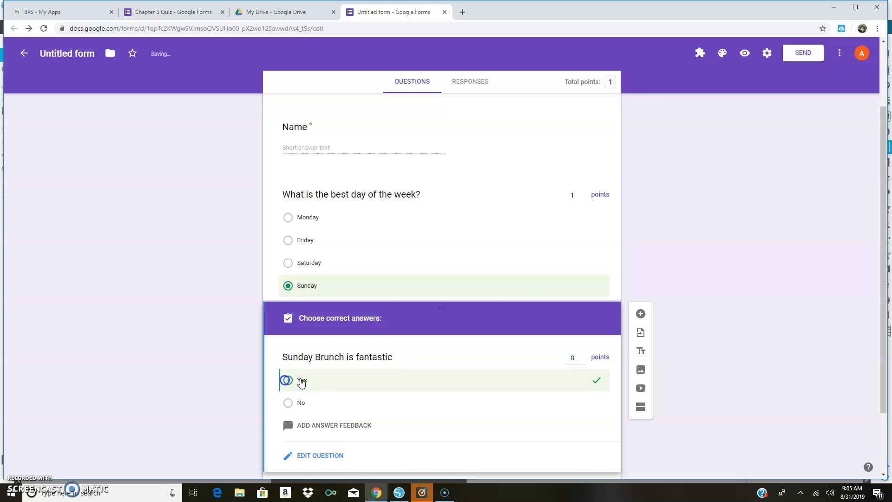
{"action": "left_click", "coordinate": [572, 357]}
{"action": "type", "text": "1"}
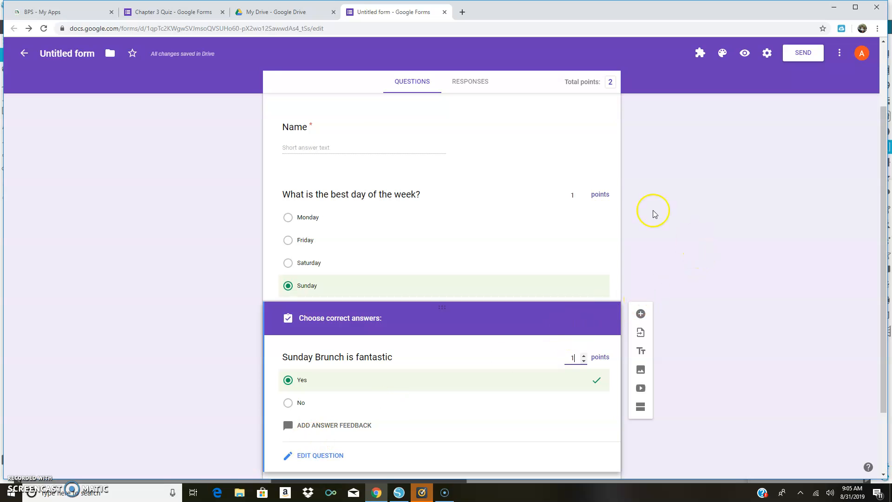
Switch to the Chapter 3 Quiz form and examine its response summary.
{"action": "left_click", "coordinate": [163, 14]}
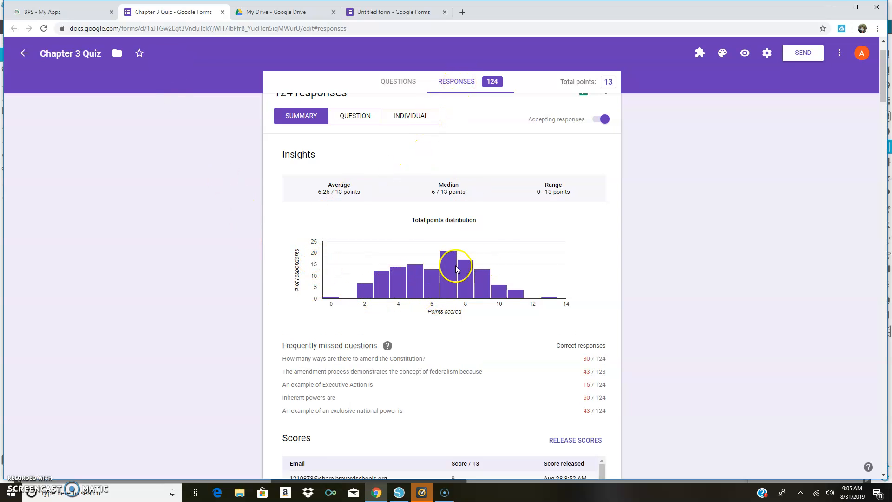
Examine the Chapter 3 Quiz scores, the respondent list and the answer chart for the number of Articles in the Constitution.
{"action": "scroll", "coordinate": [456, 365], "scroll_direction": "down", "scroll_amount": 6}
{"action": "scroll", "coordinate": [457, 365], "scroll_direction": "down", "scroll_amount": 10}
{"action": "scroll", "coordinate": [434, 400], "scroll_direction": "down", "scroll_amount": 6}
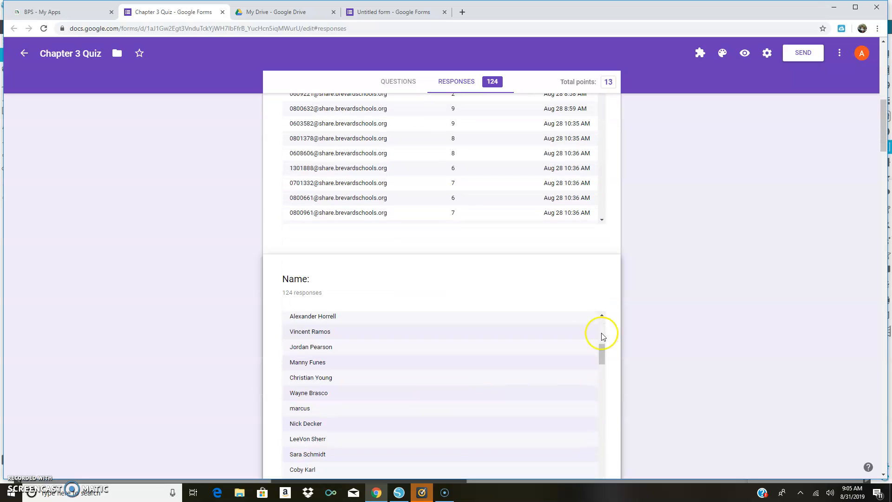
{"action": "scroll", "coordinate": [668, 339], "scroll_direction": "down", "scroll_amount": 7}
{"action": "mouse_move", "coordinate": [545, 234]}
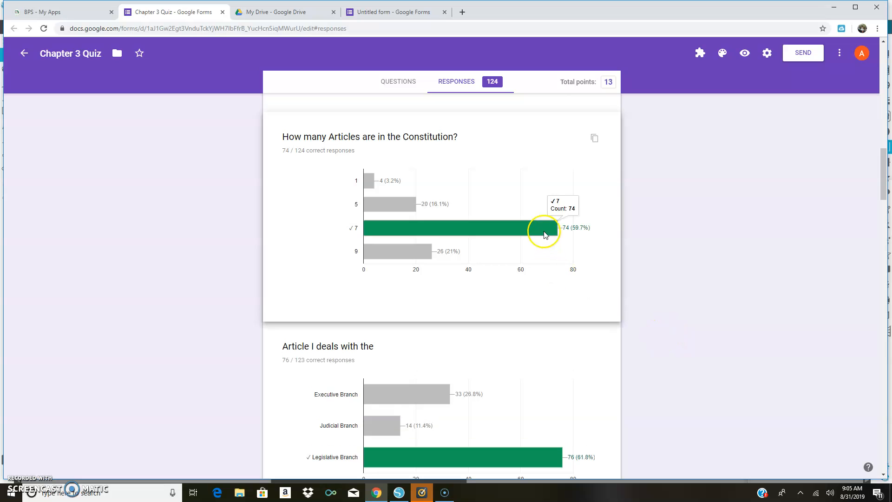
{"action": "scroll", "coordinate": [522, 403], "scroll_direction": "down", "scroll_amount": 3}
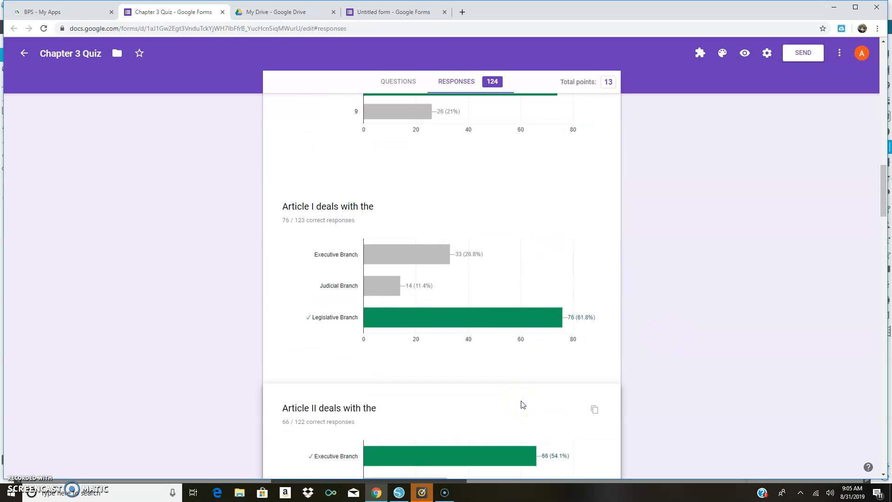
Review the remaining per-question answer charts, focusing on how students answered the question about ways to amend the Constitution.
{"action": "scroll", "coordinate": [522, 405], "scroll_direction": "down", "scroll_amount": 9}
{"action": "scroll", "coordinate": [522, 405], "scroll_direction": "down", "scroll_amount": 7}
{"action": "left_click", "coordinate": [440, 361]}
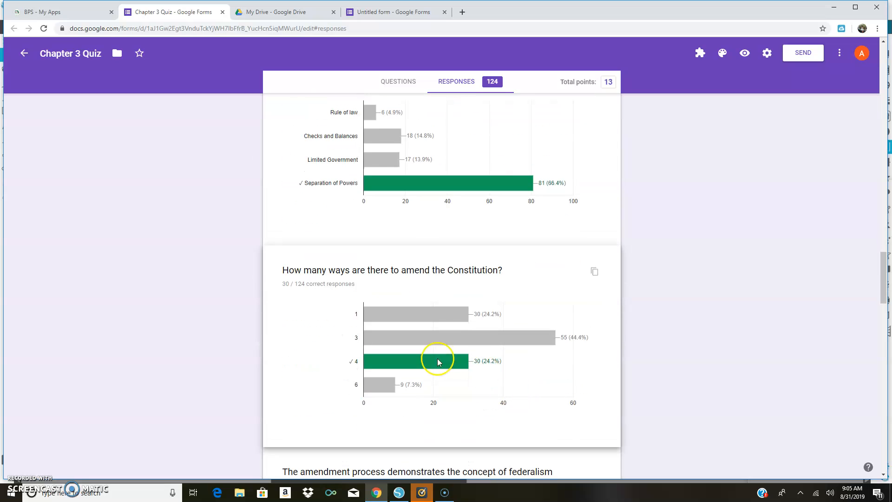
{"action": "scroll", "coordinate": [388, 411], "scroll_direction": "down", "scroll_amount": 1}
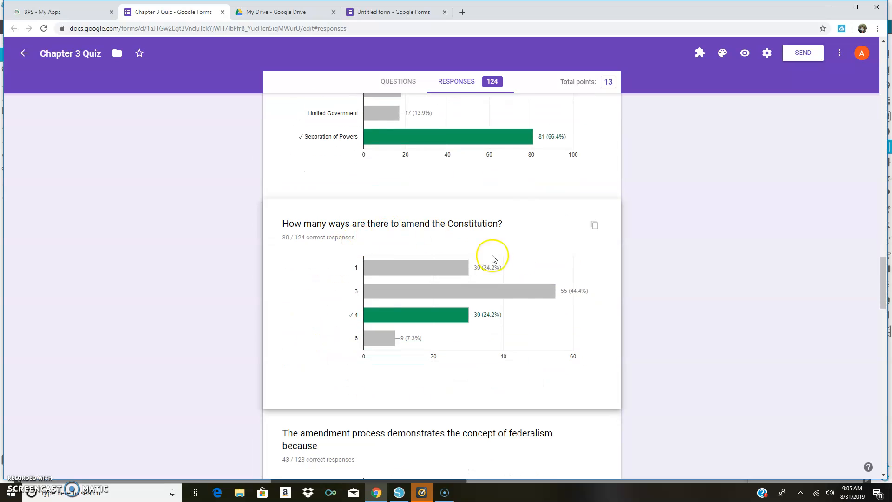
{"action": "mouse_move", "coordinate": [552, 300]}
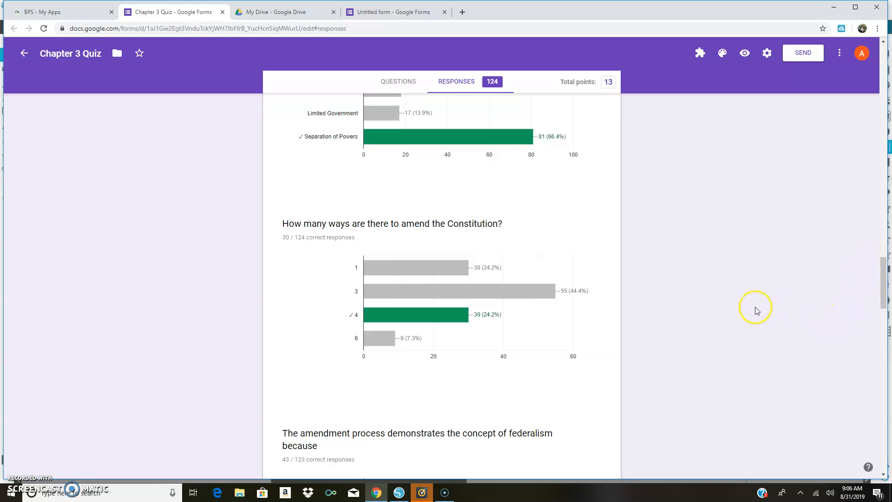
{"action": "scroll", "coordinate": [738, 294], "scroll_direction": "up", "scroll_amount": 4}
{"action": "scroll", "coordinate": [739, 294], "scroll_direction": "up", "scroll_amount": 4}
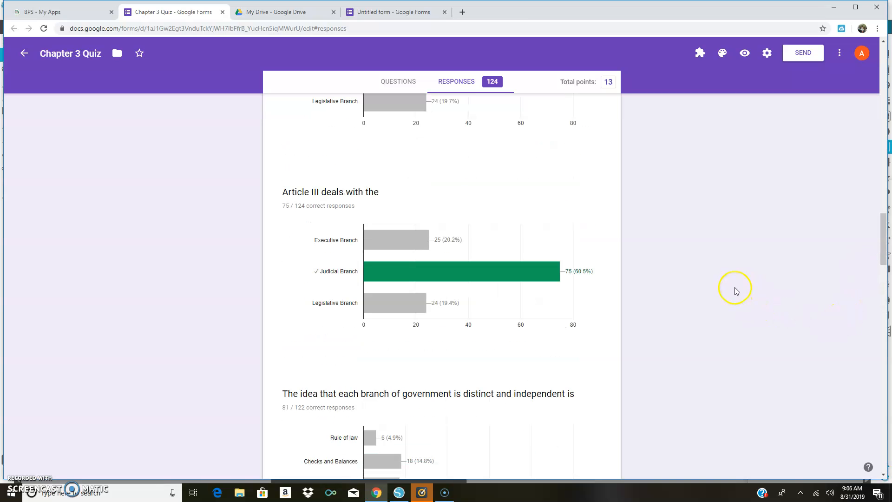